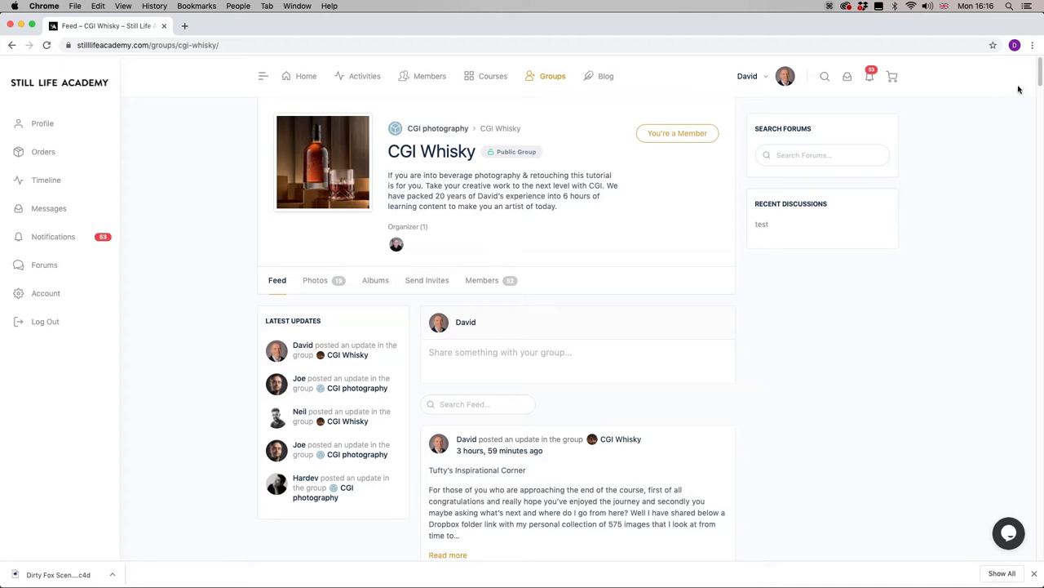
- Scroll the CGI Whisky group feed down to the banding post with its two attached renders
{"action": "left_click_drag", "start_coordinate": [1040, 71], "coordinate": [1004, 271]}
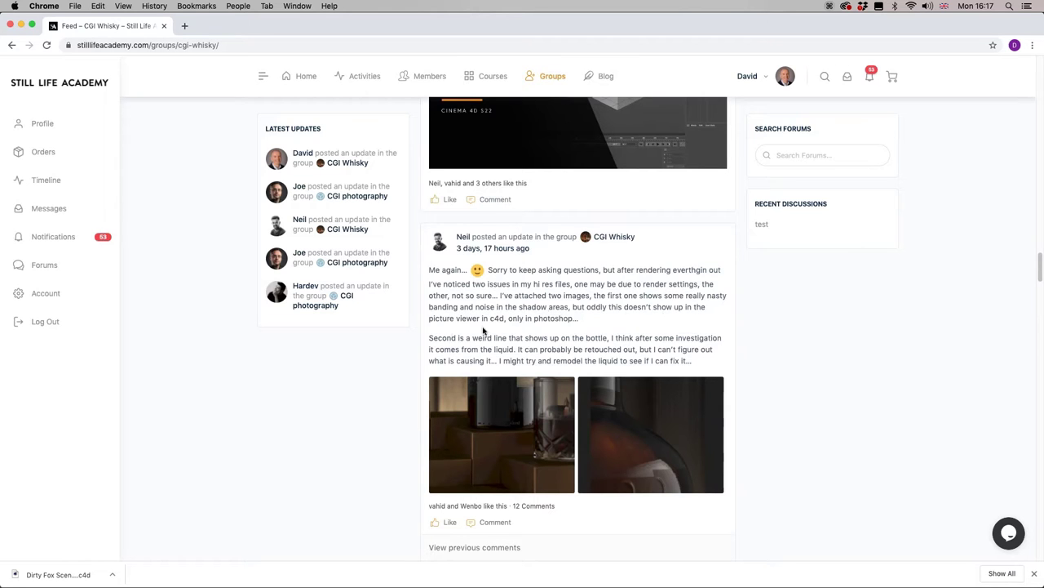
{"action": "left_click", "coordinate": [516, 420]}
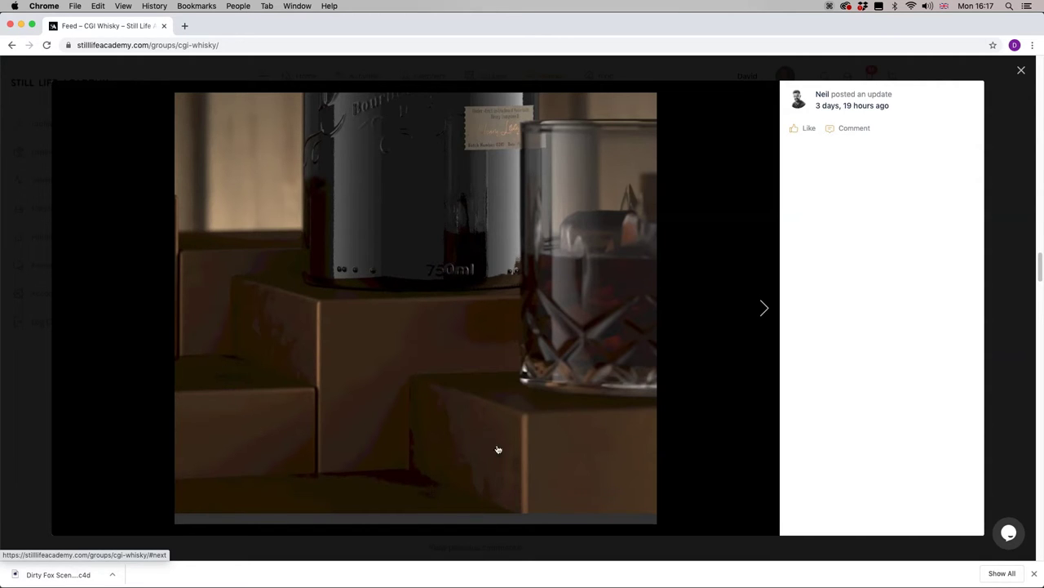
{"action": "left_click", "coordinate": [1023, 72]}
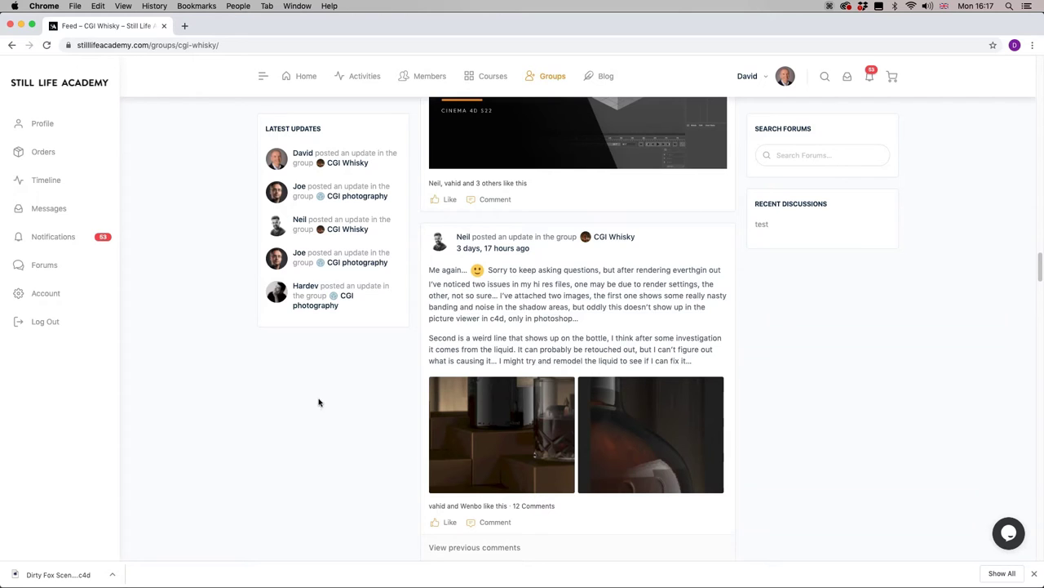
- Switch to Cinema 4D and display the scene's Project Settings from the Edit menu
{"action": "key", "text": "super+Tab"}
{"action": "key", "text": "super+Tab"}
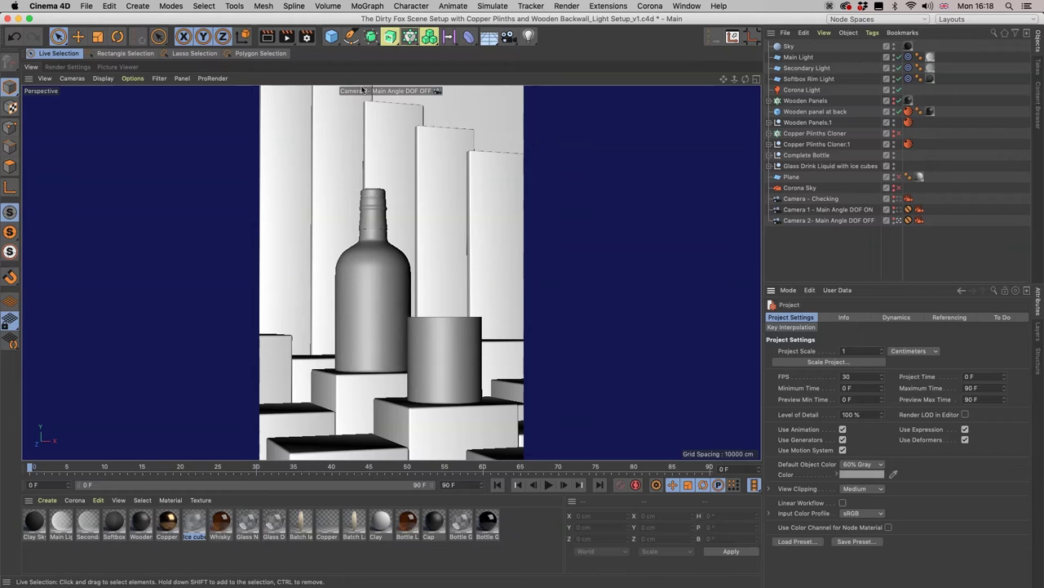
{"action": "left_click", "coordinate": [110, 6]}
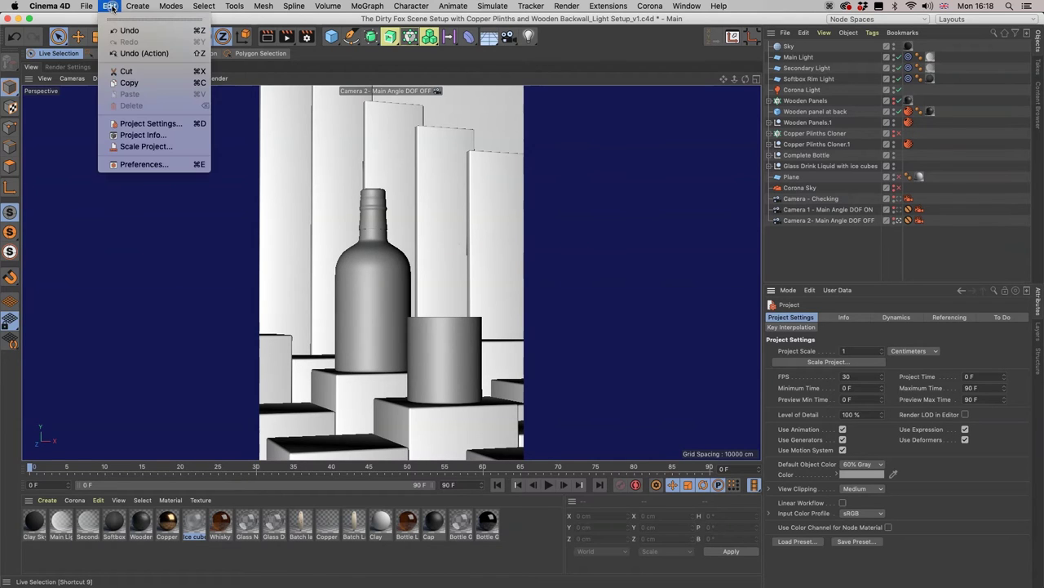
{"action": "left_click", "coordinate": [148, 124]}
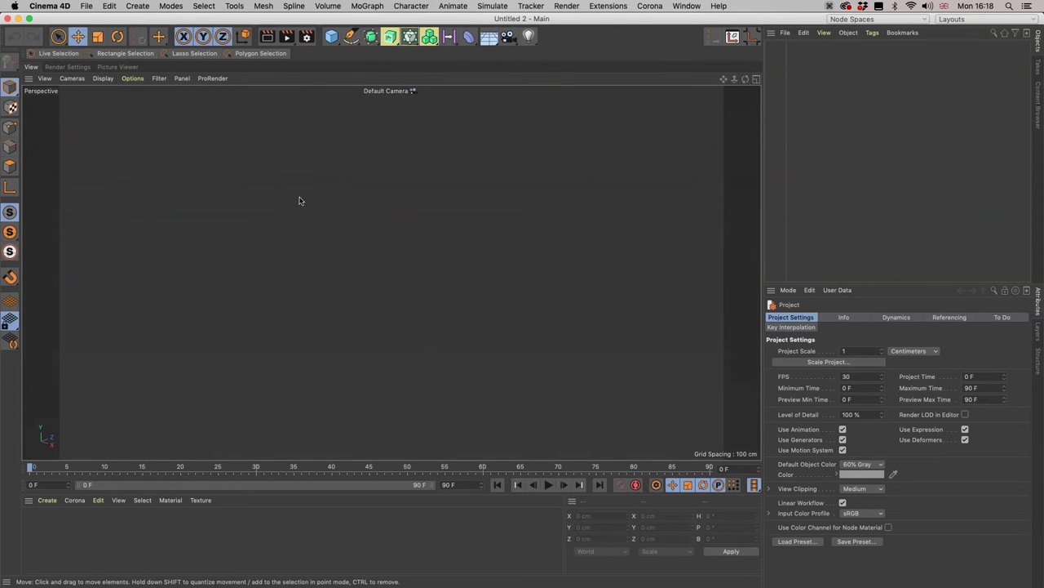
- Switch back to the Dirty Fox copper plinths scene from the Window menu's document list
{"action": "left_click", "coordinate": [686, 5]}
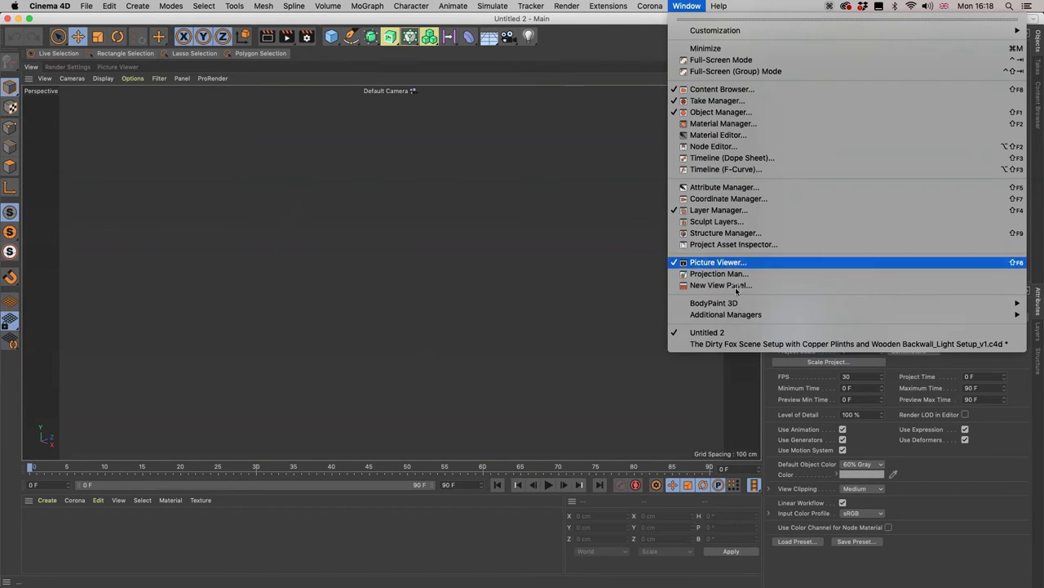
{"action": "left_click", "coordinate": [712, 345]}
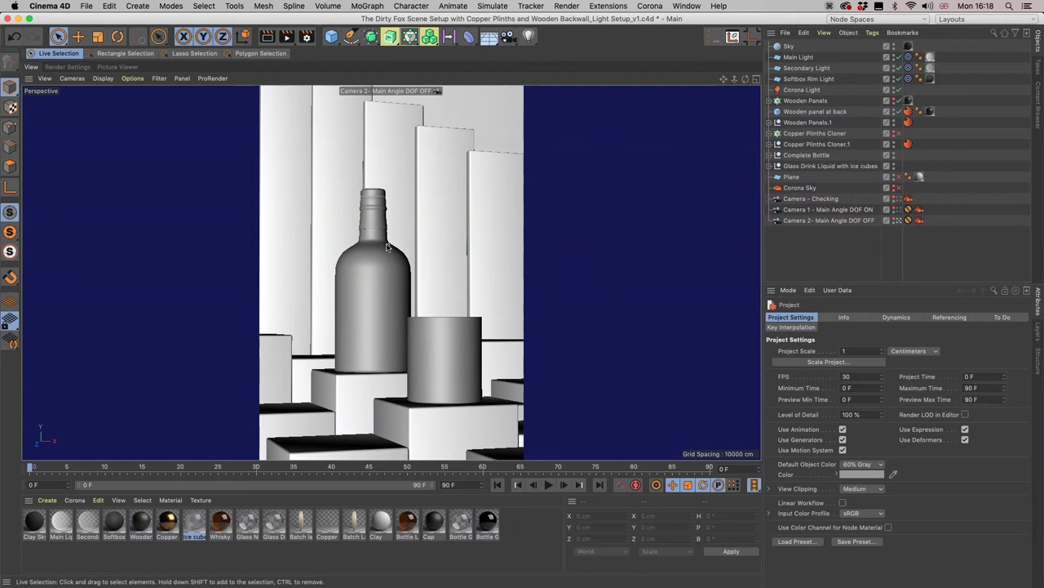
- In Photoshop, line up the LW OFF and LW ON render windows side by side
{"action": "key", "text": "super+Tab"}
{"action": "key", "text": "super+Tab"}
{"action": "key", "text": "super+Tab"}
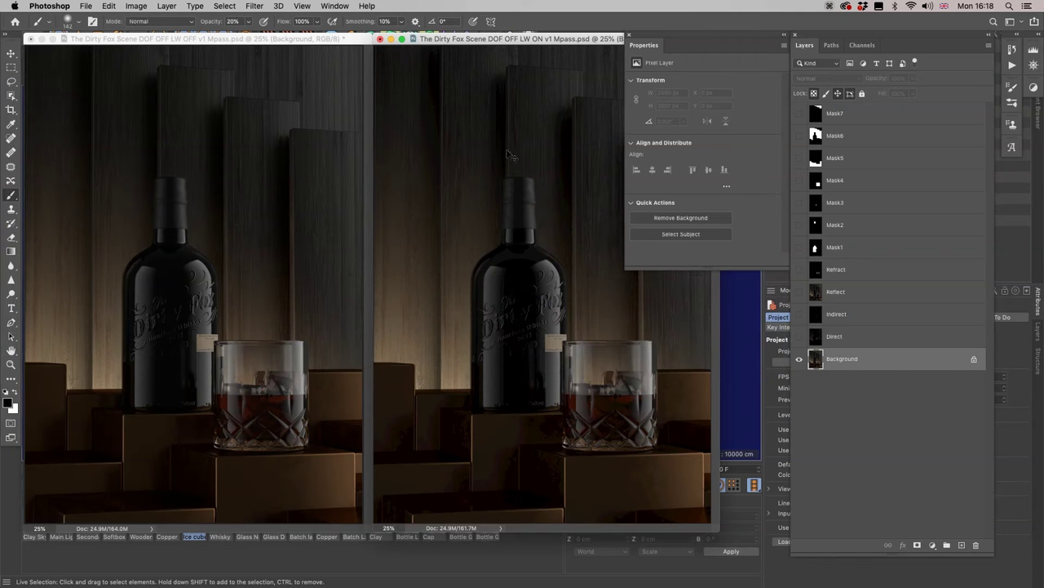
{"action": "left_click_drag", "start_coordinate": [561, 45], "coordinate": [567, 43]}
{"action": "left_click_drag", "start_coordinate": [209, 46], "coordinate": [190, 44]}
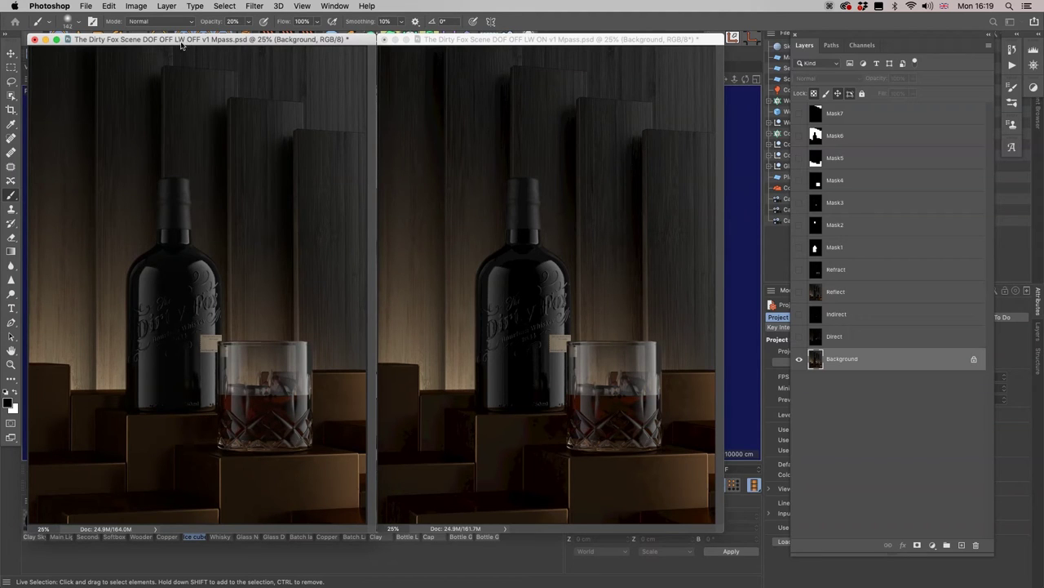
{"action": "left_click", "coordinate": [550, 43]}
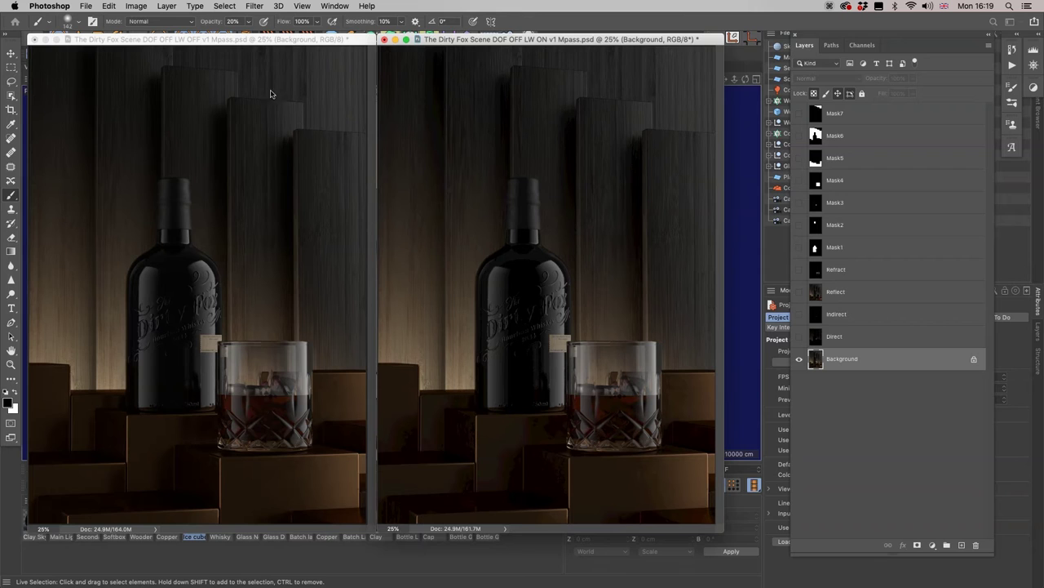
{"action": "left_click", "coordinate": [295, 44]}
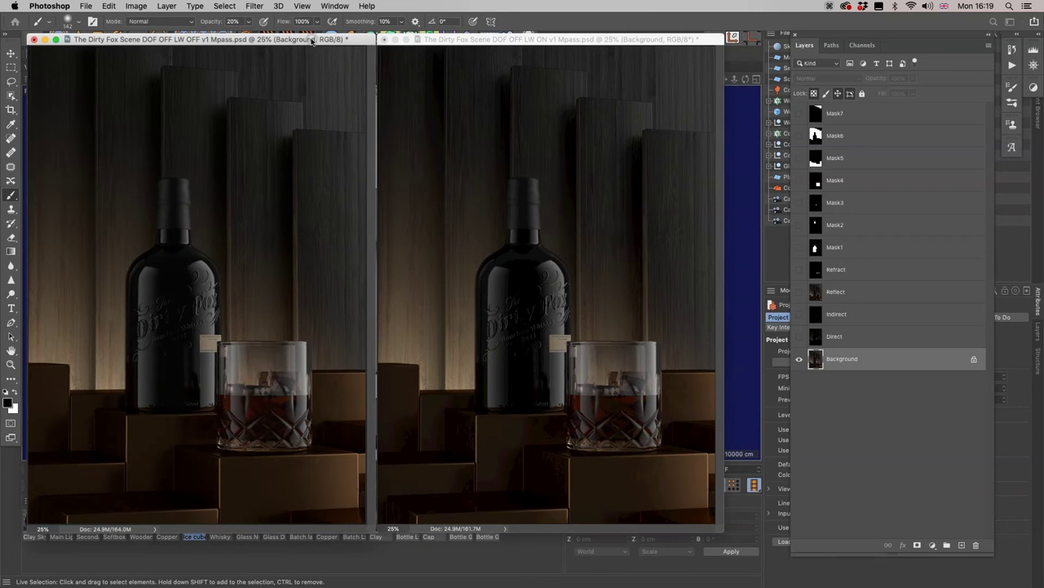
- Show the Reflect pass in the LW OFF render and duplicate it into a Reflect copy
{"action": "left_click", "coordinate": [800, 292]}
{"action": "left_click", "coordinate": [836, 298]}
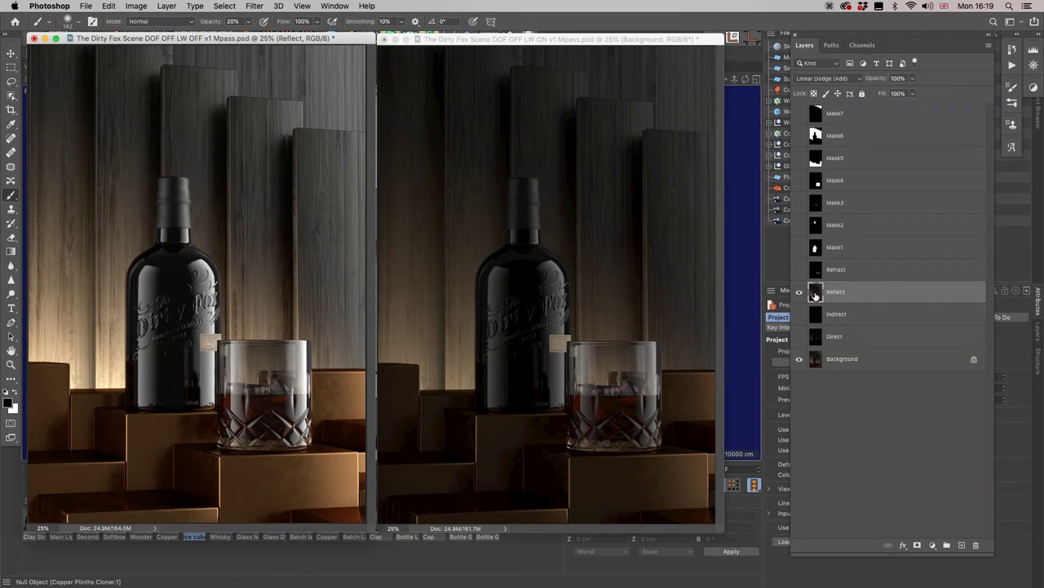
{"action": "left_click_drag", "start_coordinate": [819, 294], "coordinate": [821, 289], "text": "alt"}
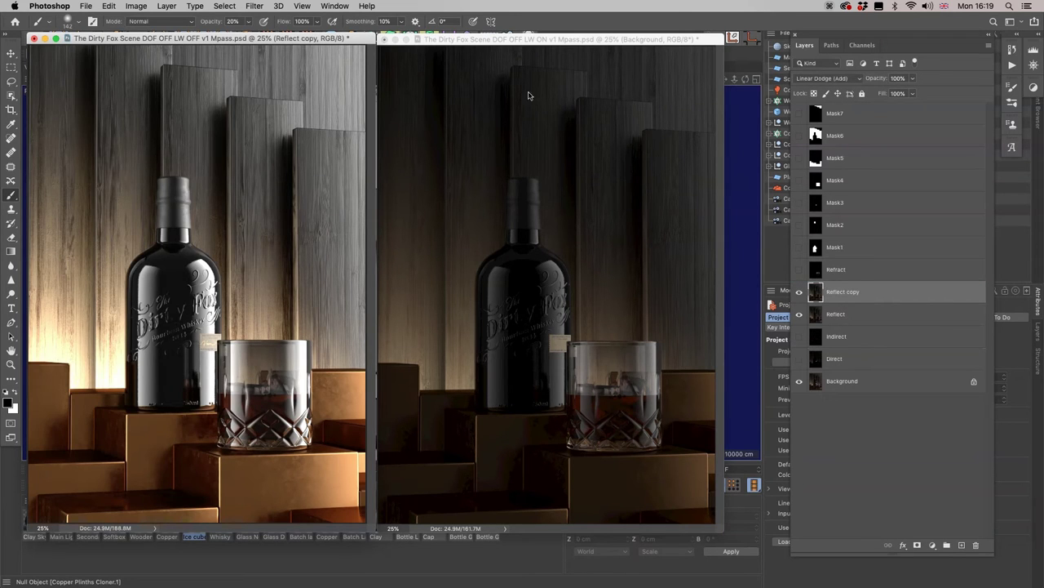
- Show the Reflect pass in the LW ON render and duplicate it with Cmd+J
{"action": "left_click", "coordinate": [617, 42]}
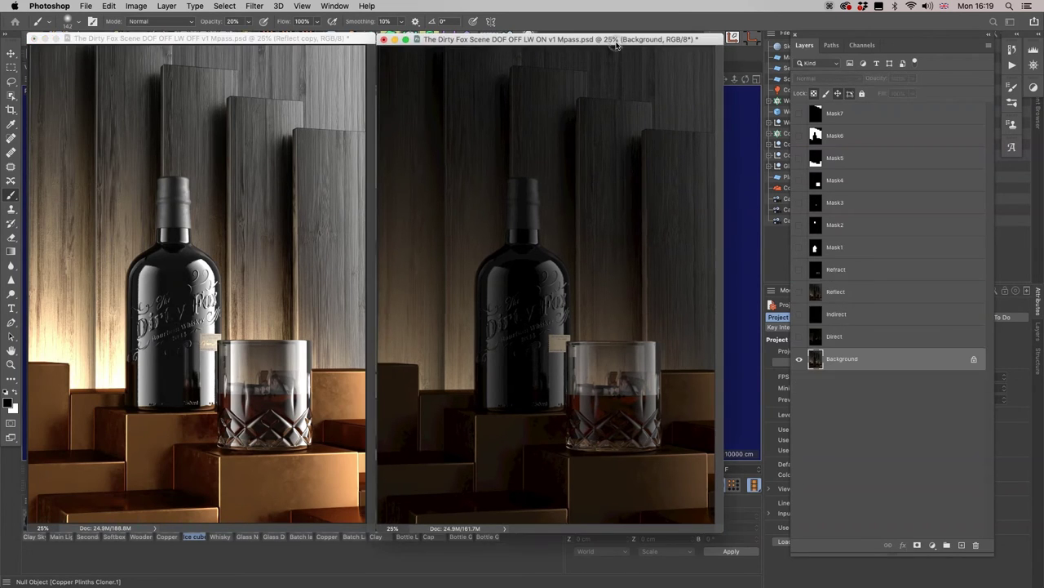
{"action": "left_click", "coordinate": [799, 292]}
{"action": "left_click", "coordinate": [816, 292]}
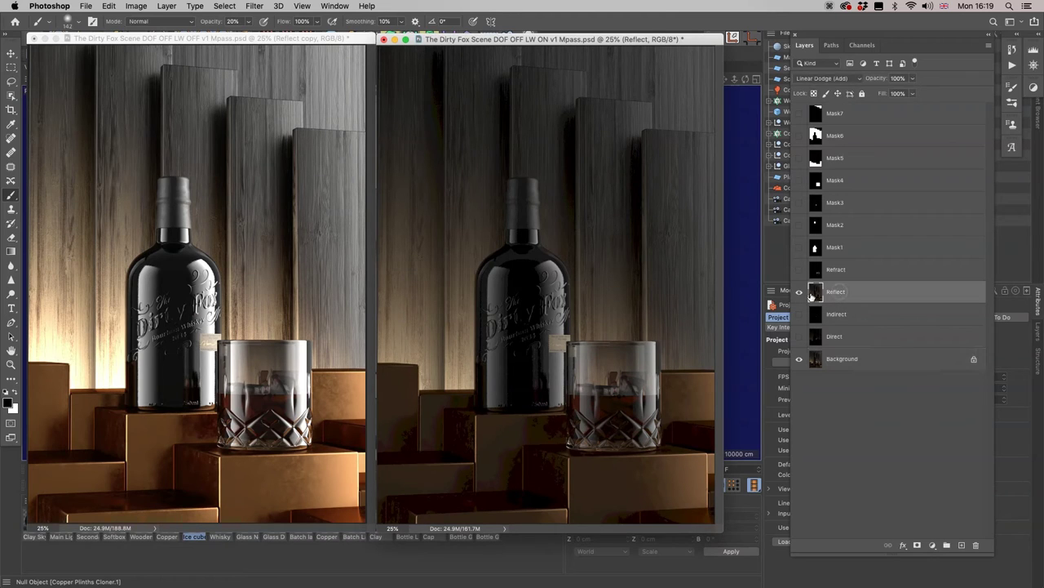
{"action": "key", "text": "super+j"}
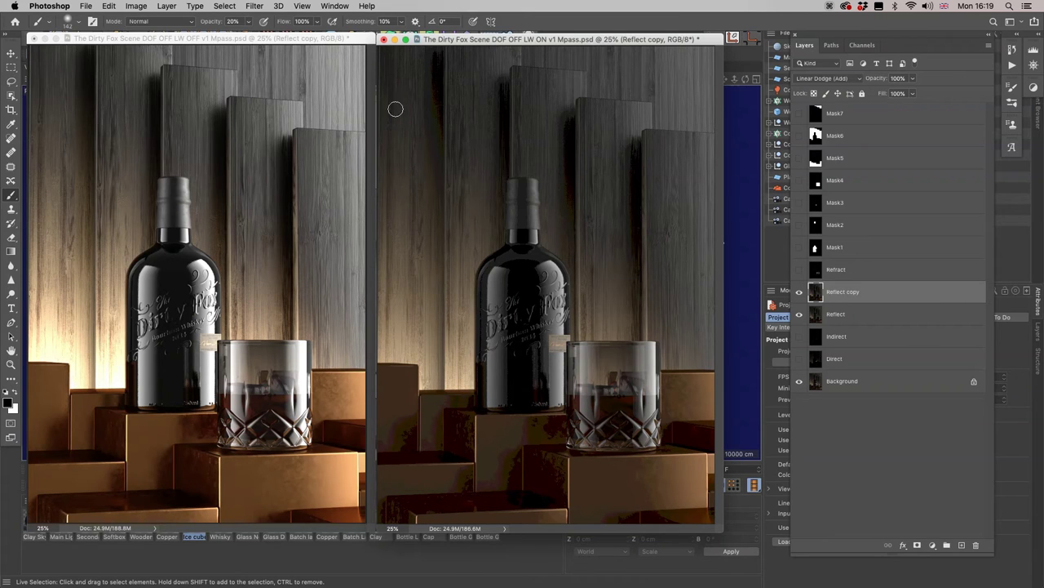
- Zoom the LW OFF render onto the plinths and glass, then back out to 25%
{"action": "left_click", "coordinate": [314, 40]}
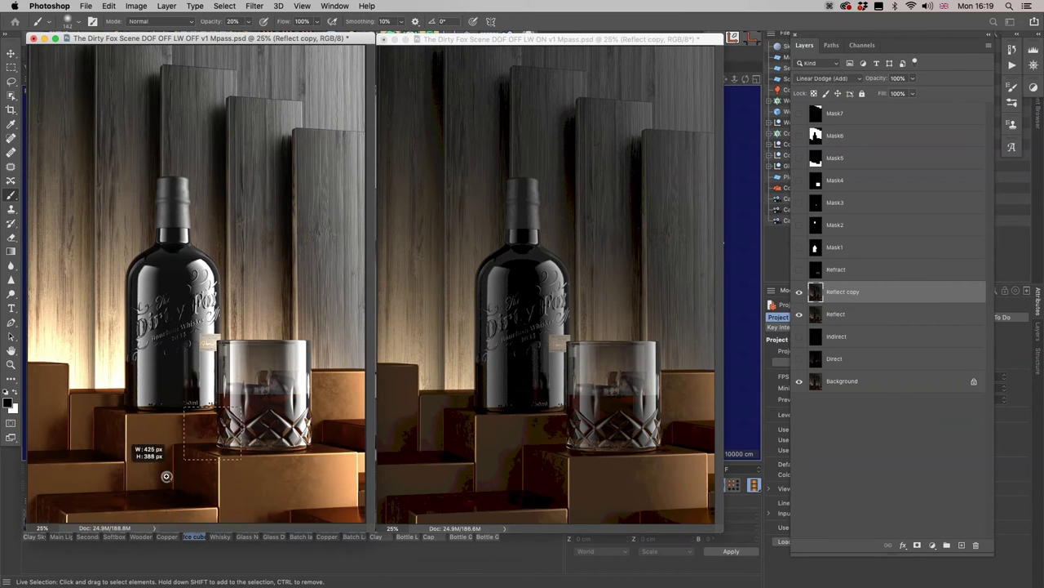
{"action": "scroll", "coordinate": [123, 498], "scroll_direction": "up", "scroll_amount": 5, "text": "alt"}
{"action": "left_click_drag", "start_coordinate": [140, 427], "coordinate": [210, 472]}
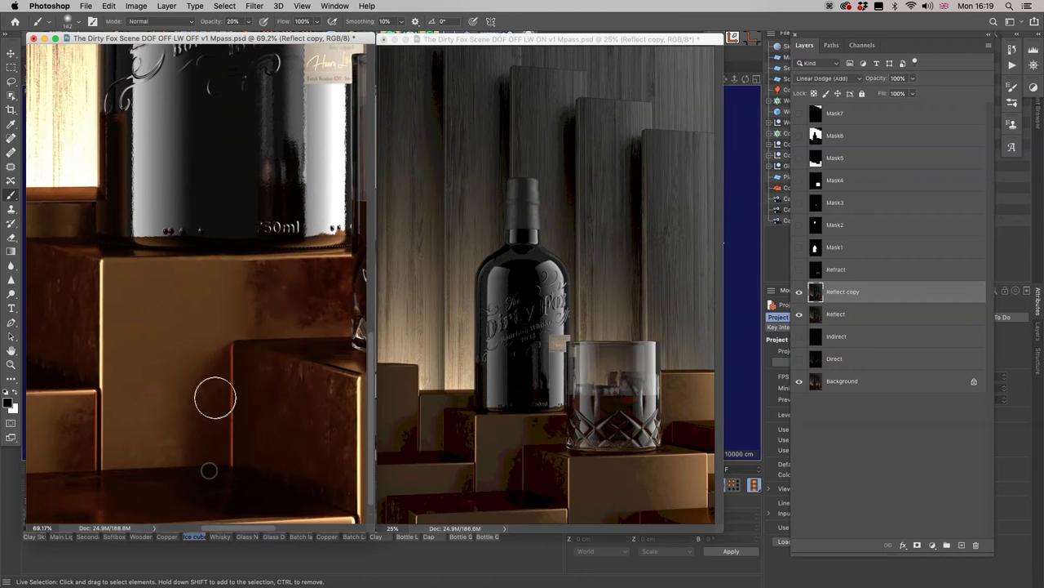
{"action": "key", "text": "v"}
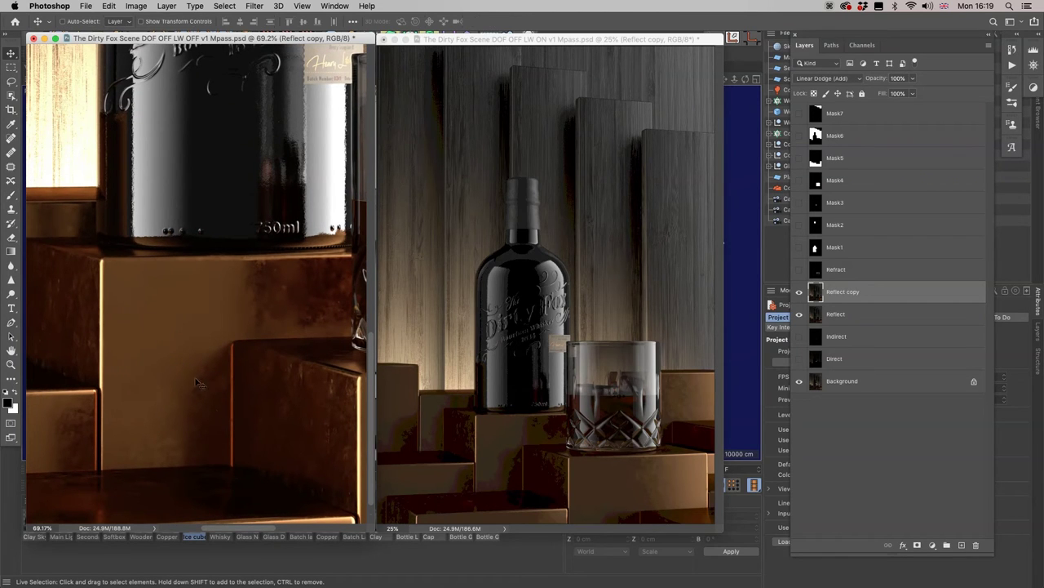
{"action": "left_click_drag", "start_coordinate": [145, 485], "coordinate": [233, 359]}
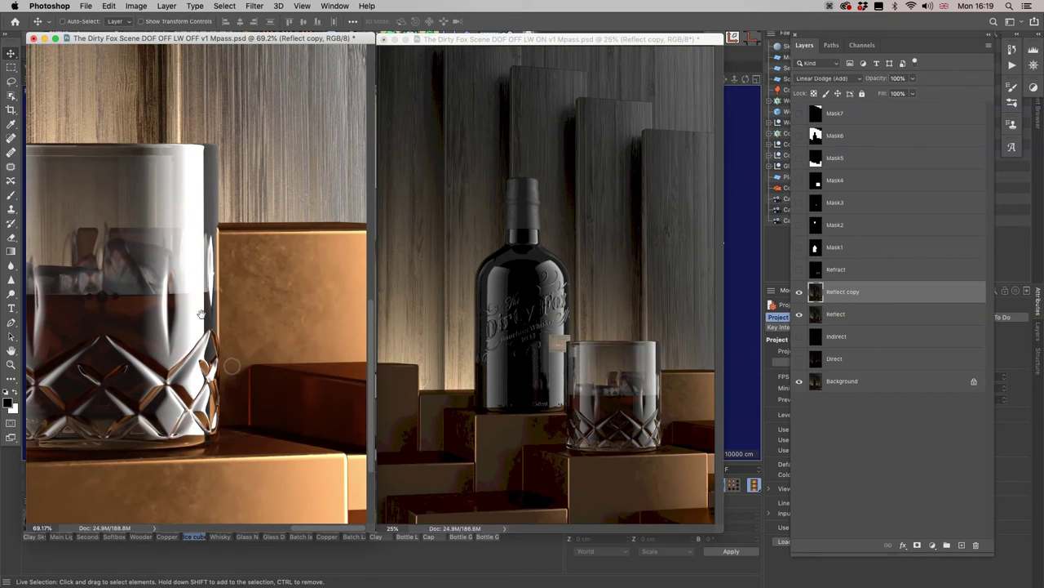
{"action": "key", "text": "ctrl+Tab"}
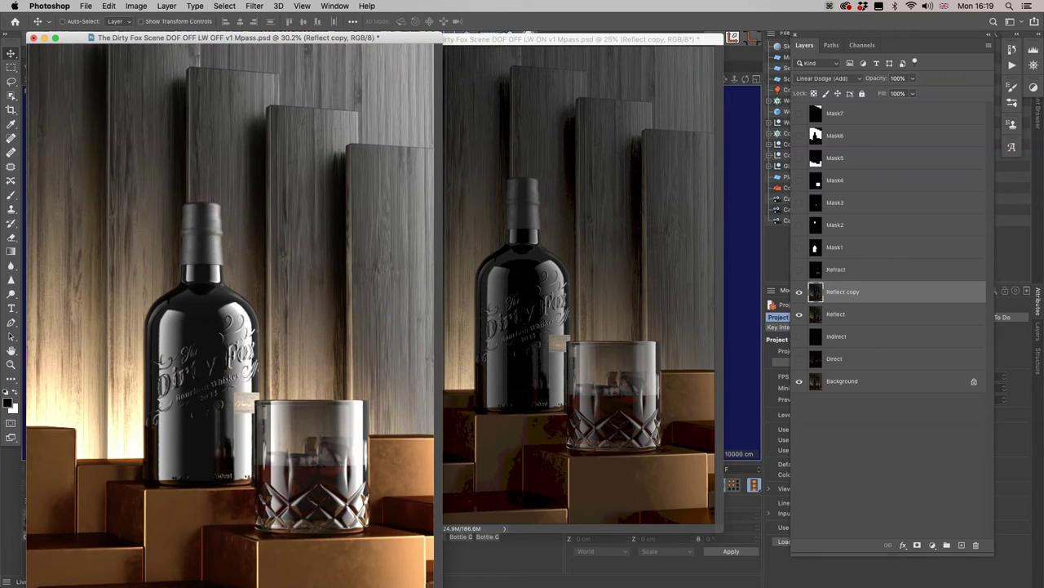
{"action": "key", "text": "ctrl+Tab"}
{"action": "key", "text": "ctrl+Tab"}
{"action": "key", "text": "ctrl+Tab"}
{"action": "key", "text": "ctrl+Tab"}
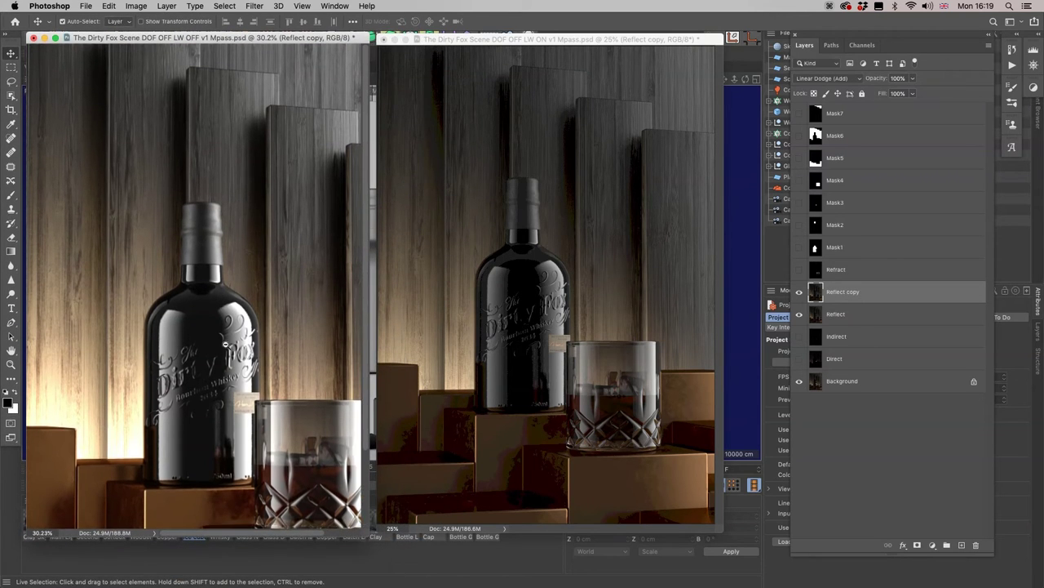
{"action": "key", "text": "super+minus"}
- Zoom the LW ON render onto the shadowed plinths, then enlarge the forum post's first render
{"action": "left_click", "coordinate": [624, 41]}
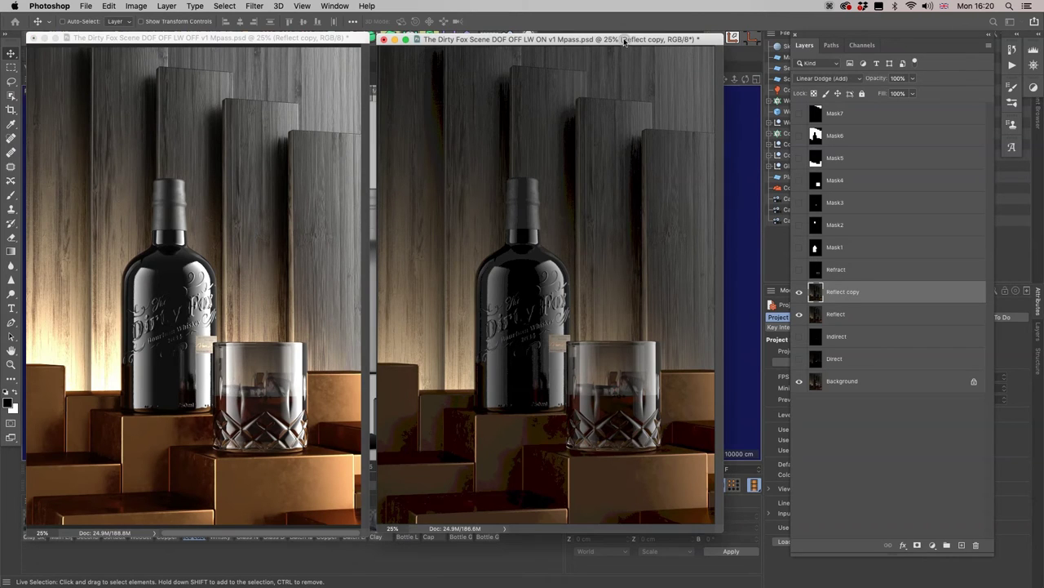
{"action": "key", "text": "super"}
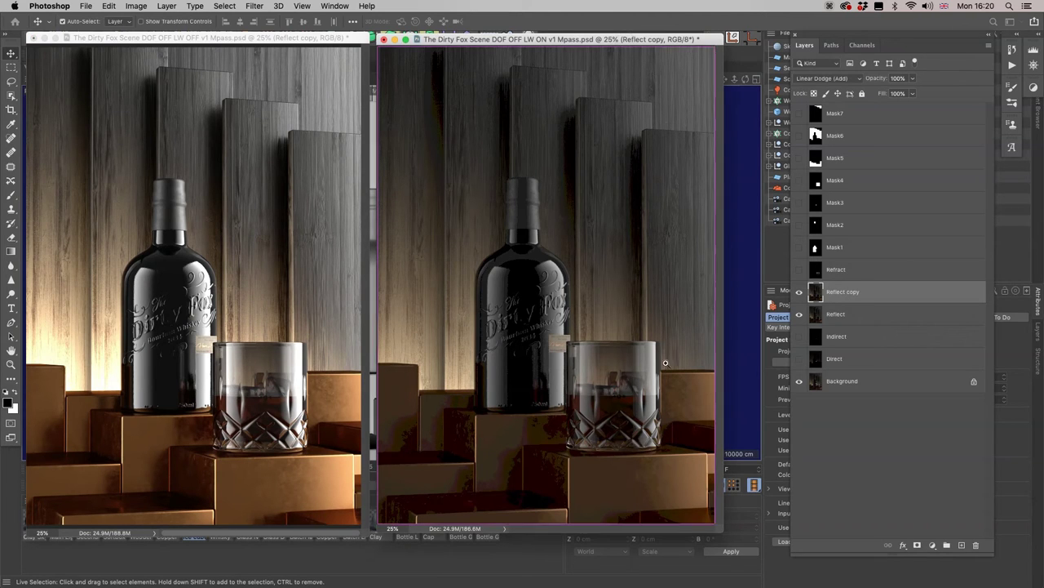
{"action": "scroll", "coordinate": [415, 501], "scroll_direction": "up", "scroll_amount": 2, "text": "alt"}
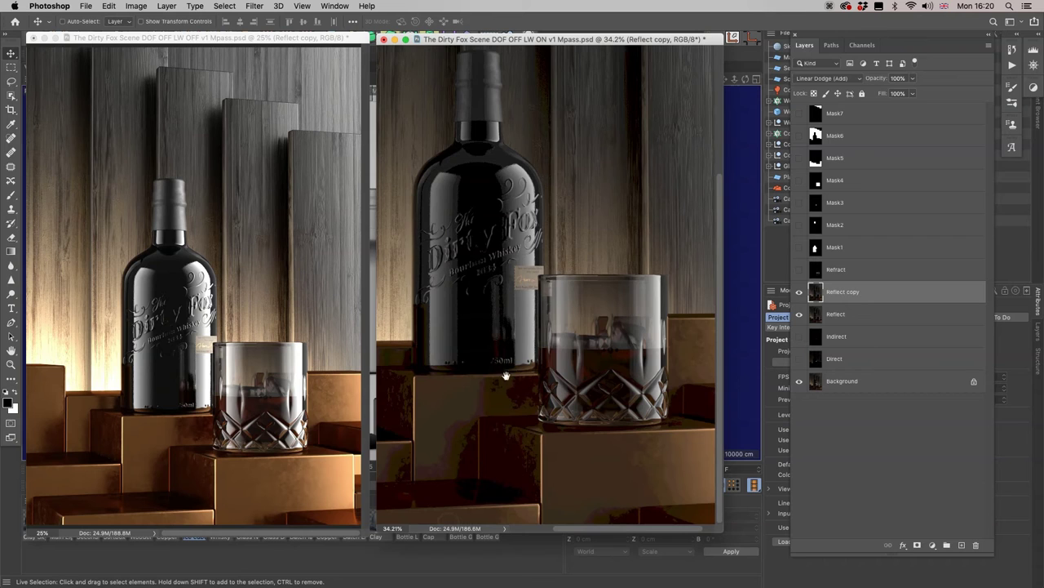
{"action": "left_click_drag", "start_coordinate": [496, 461], "coordinate": [533, 438]}
{"action": "left_click_drag", "start_coordinate": [609, 330], "coordinate": [418, 503]}
{"action": "left_click_drag", "start_coordinate": [501, 401], "coordinate": [501, 412]}
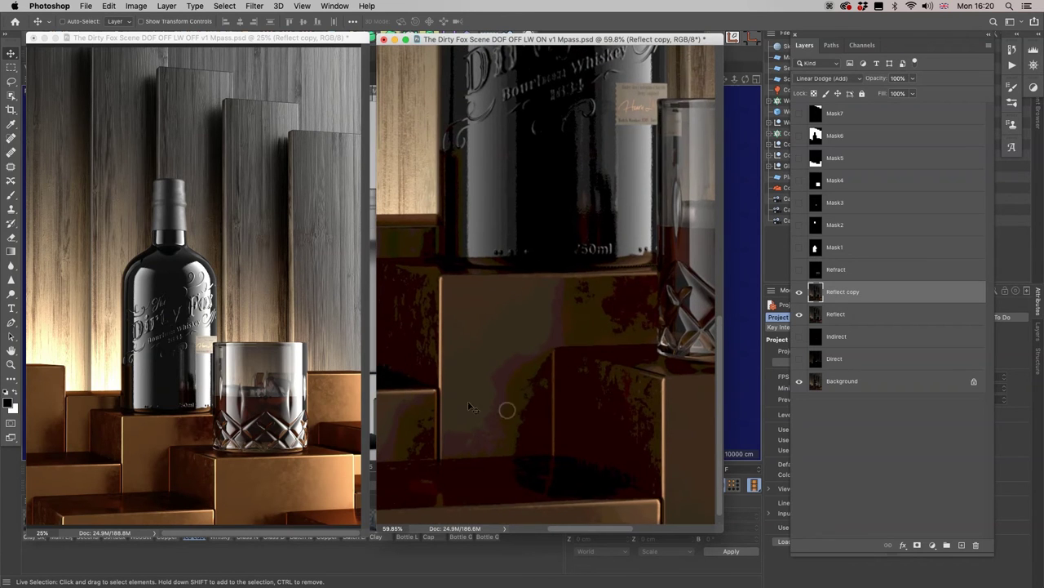
{"action": "key", "text": "super+Tab"}
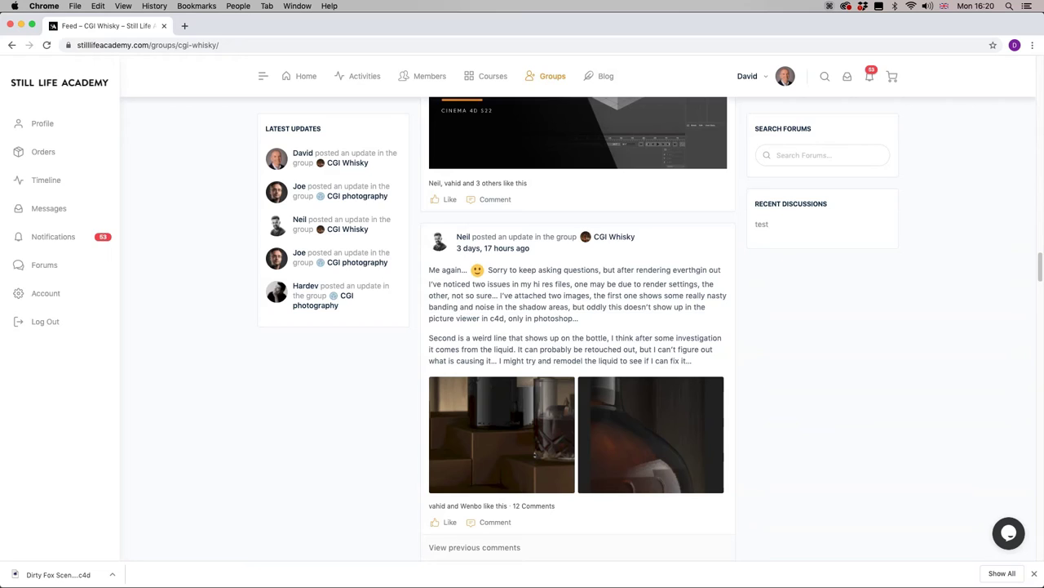
{"action": "left_click", "coordinate": [466, 413]}
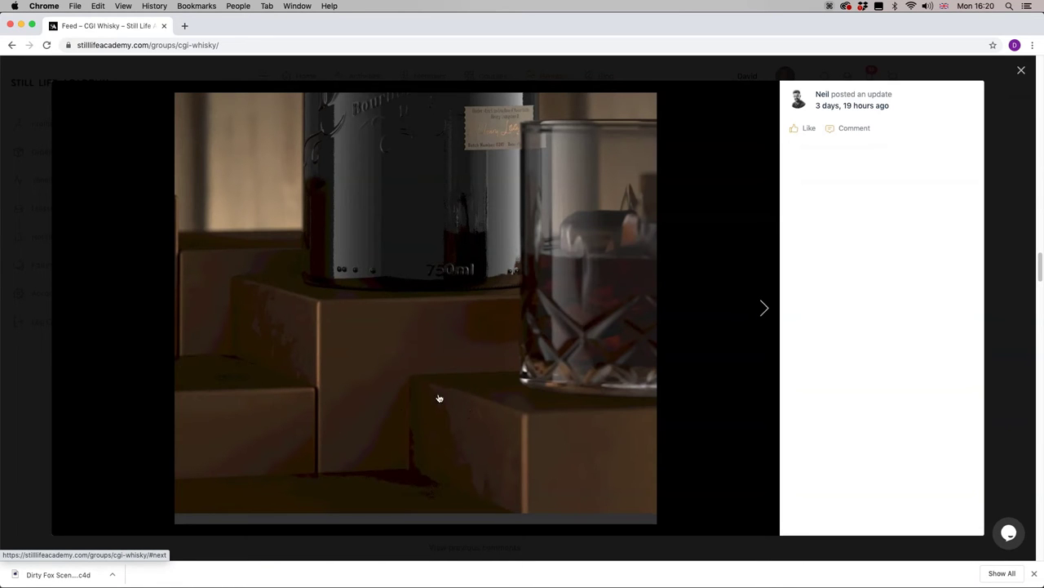
- Back in Photoshop, pan the LW ON render over the bottle and glass, then zoom to 25%
{"action": "key", "text": "super+Tab"}
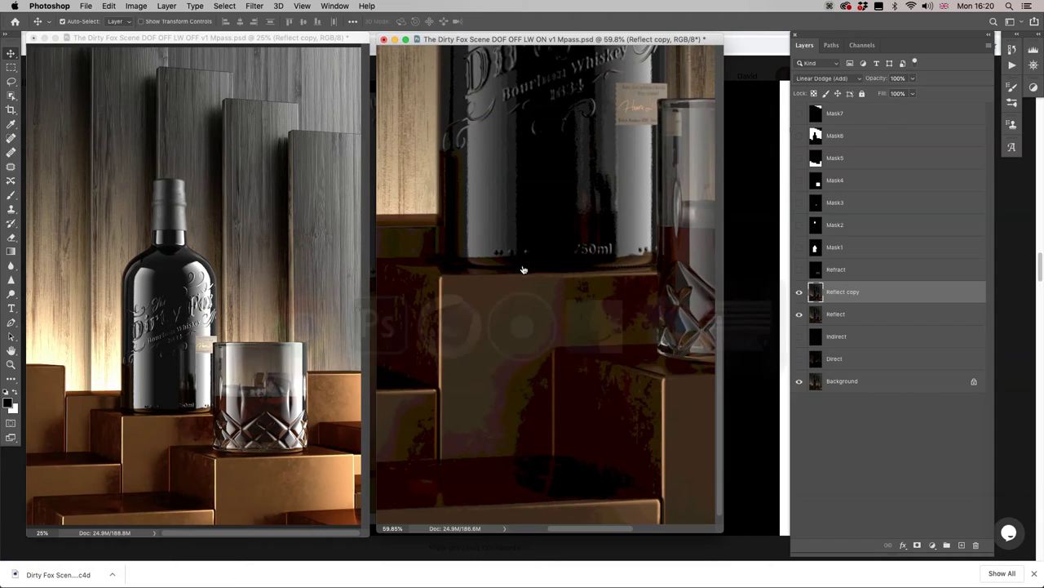
{"action": "left_click_drag", "start_coordinate": [611, 387], "coordinate": [489, 213]}
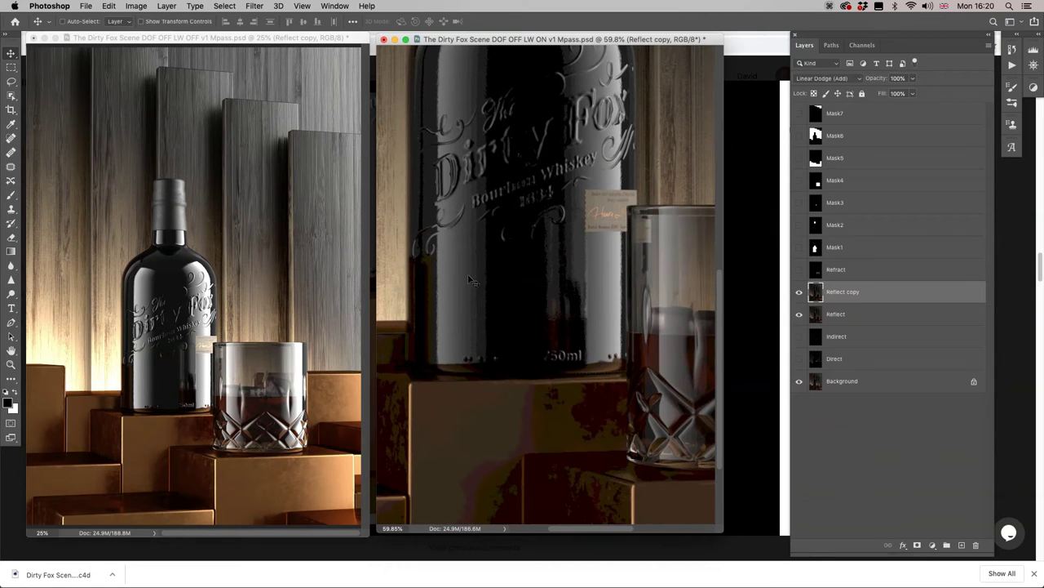
{"action": "left_click_drag", "start_coordinate": [599, 419], "coordinate": [471, 386]}
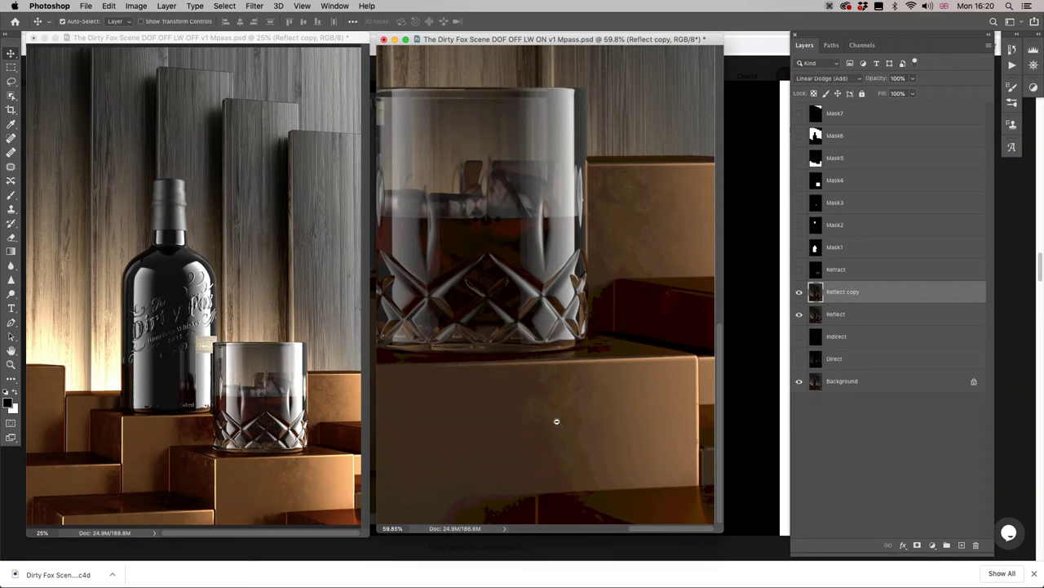
{"action": "key", "text": "super+0"}
{"action": "key", "text": "super+minus"}
{"action": "key", "text": "super+plus"}
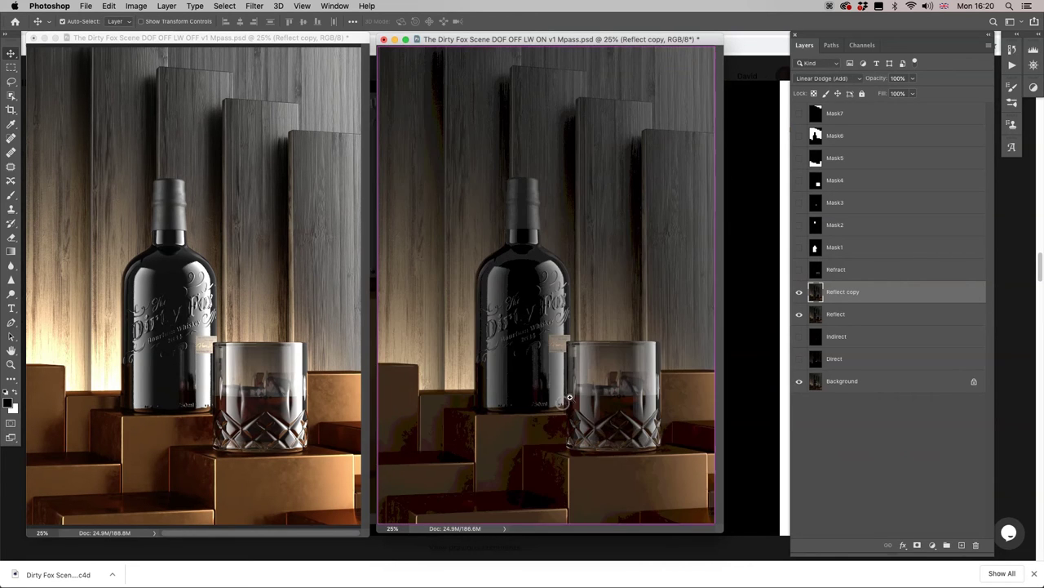
- Enlarge both the LW ON and LW OFF document windows slightly
{"action": "left_click_drag", "start_coordinate": [716, 530], "coordinate": [726, 533]}
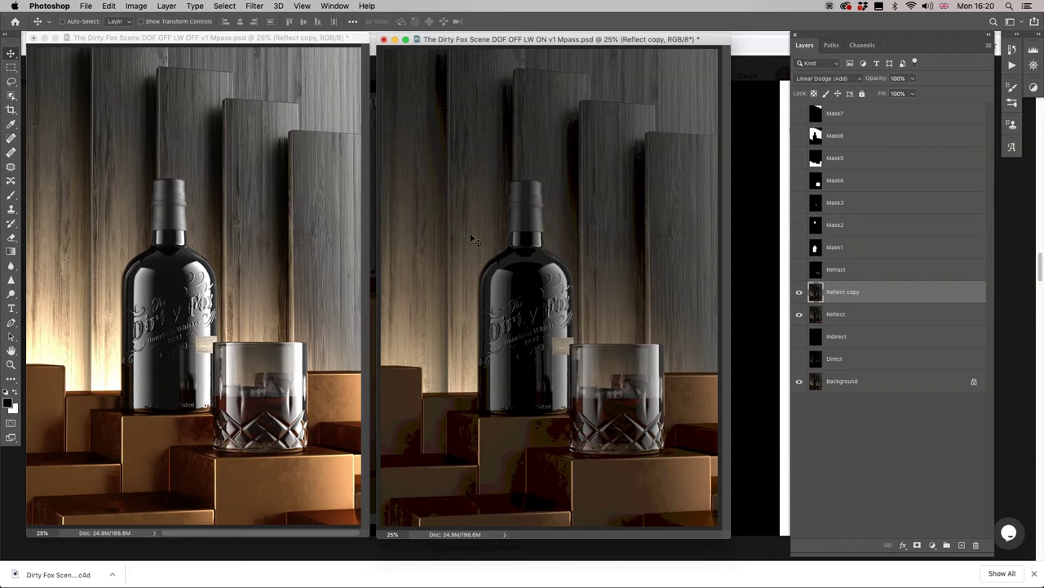
{"action": "left_click", "coordinate": [284, 39]}
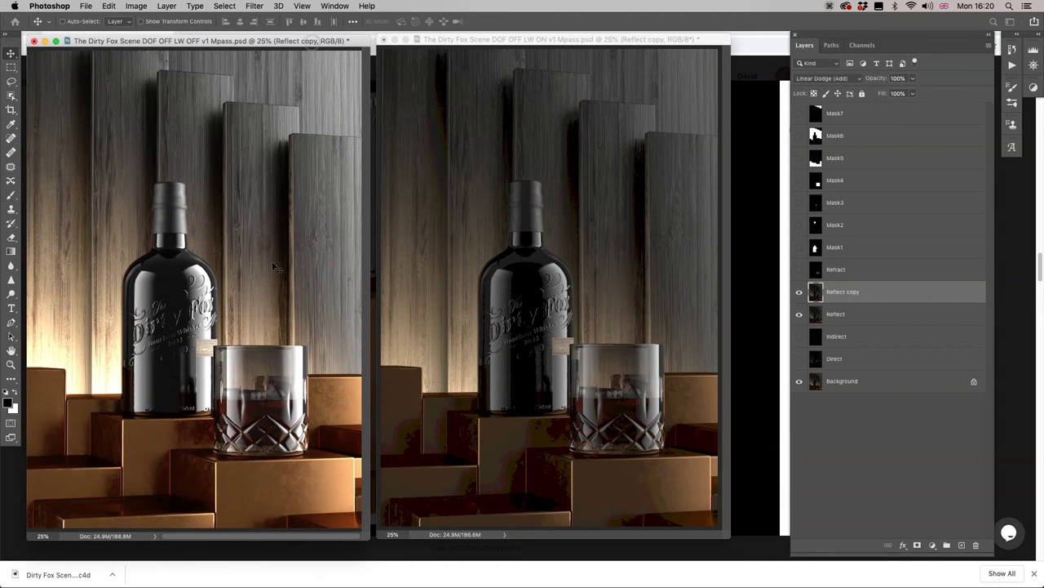
{"action": "left_click_drag", "start_coordinate": [366, 536], "coordinate": [371, 540]}
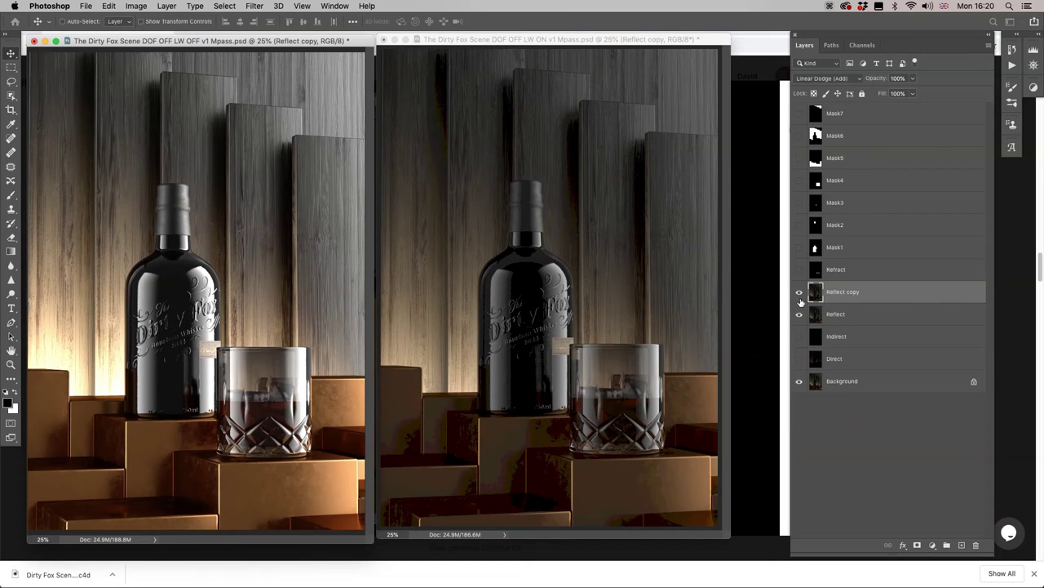
- In LW OFF, hide the Reflect copy and Reflect passes and show Indirect and Direct
{"action": "left_click", "coordinate": [799, 292]}
{"action": "left_click", "coordinate": [799, 314]}
{"action": "left_click", "coordinate": [799, 336]}
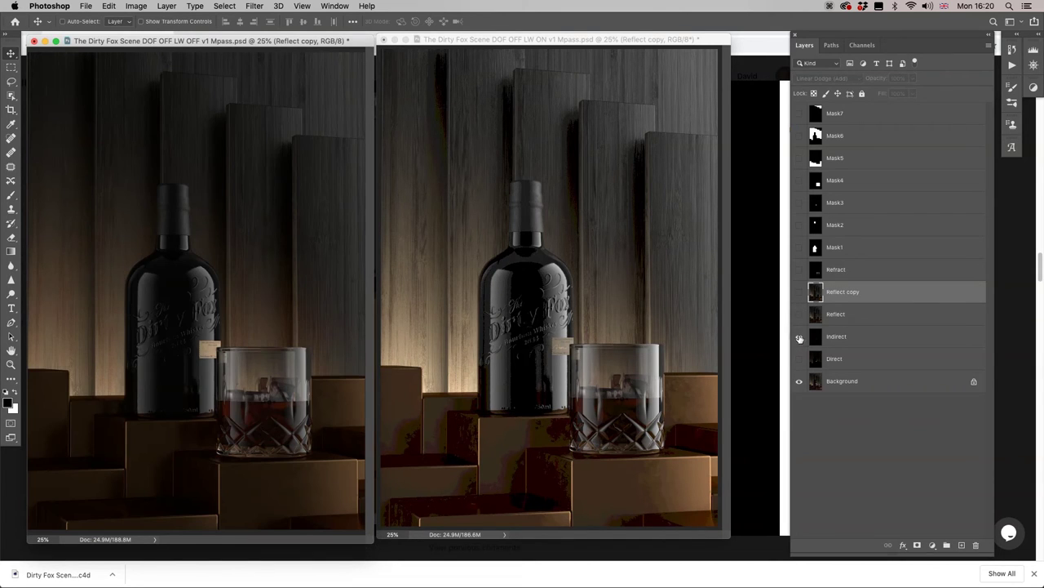
{"action": "left_click", "coordinate": [799, 358]}
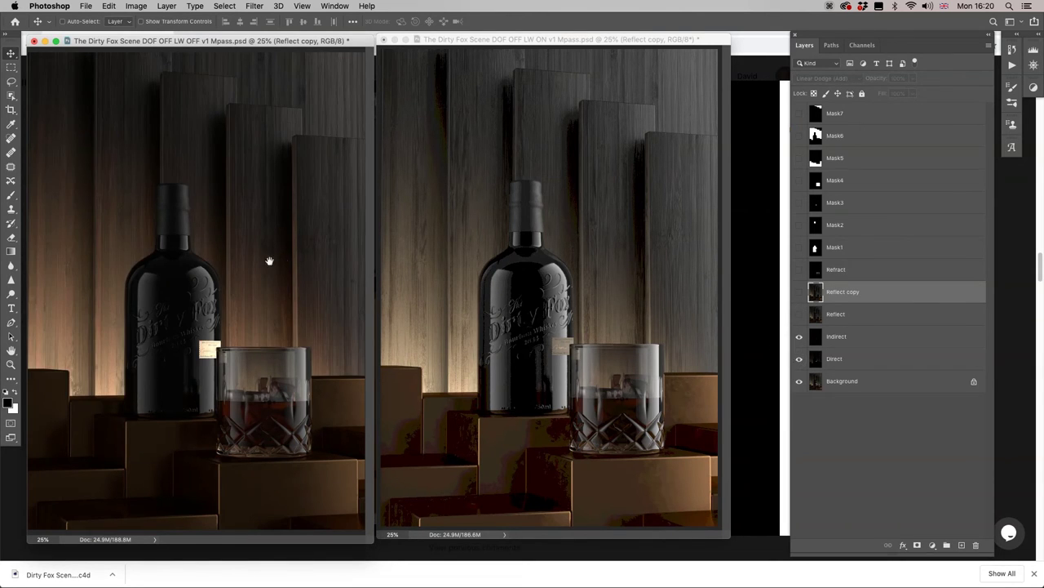
- Inspect the bottle label, backwall and glass up close, then hide Indirect and Direct again
{"action": "left_click_drag", "start_coordinate": [302, 233], "coordinate": [184, 358], "text": "ctrl"}
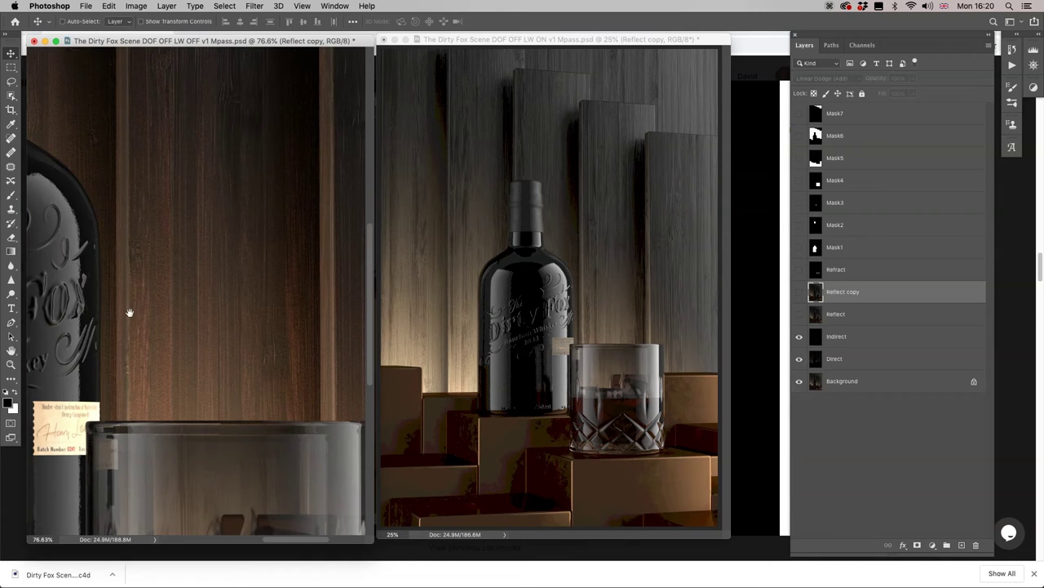
{"action": "left_click_drag", "start_coordinate": [128, 310], "coordinate": [205, 394]}
{"action": "left_click_drag", "start_coordinate": [129, 351], "coordinate": [250, 366]}
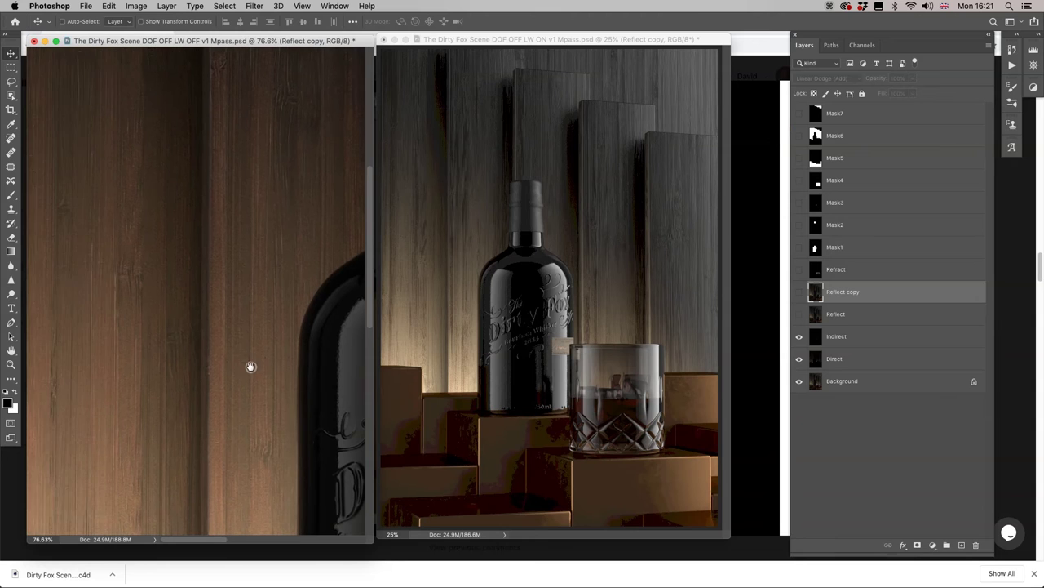
{"action": "left_click_drag", "start_coordinate": [144, 444], "coordinate": [224, 205]}
{"action": "left_click_drag", "start_coordinate": [313, 305], "coordinate": [69, 365]}
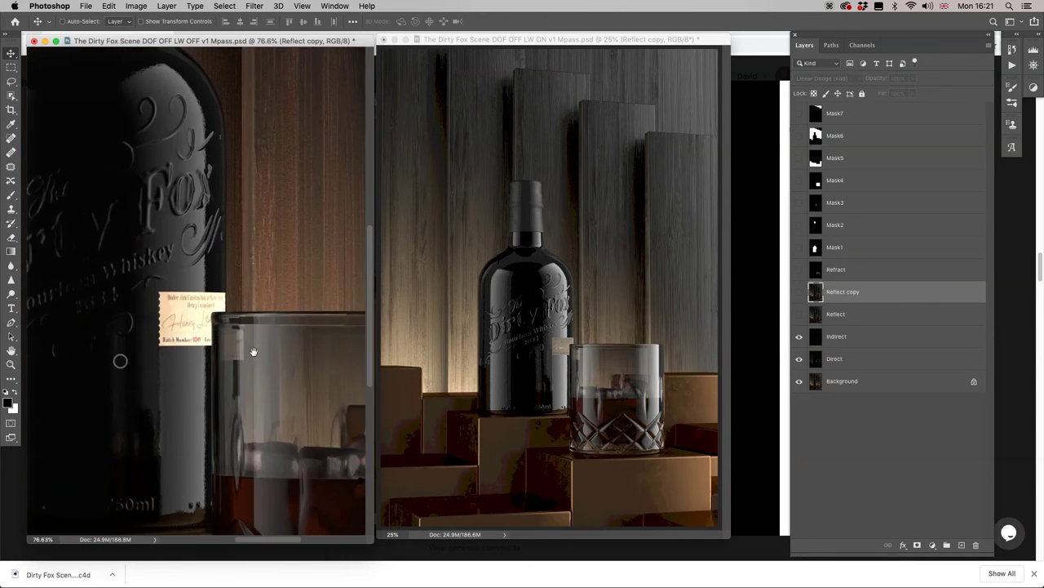
{"action": "left_click_drag", "start_coordinate": [280, 358], "coordinate": [116, 325]}
{"action": "scroll", "coordinate": [224, 362], "scroll_direction": "down", "scroll_amount": 5, "text": "alt"}
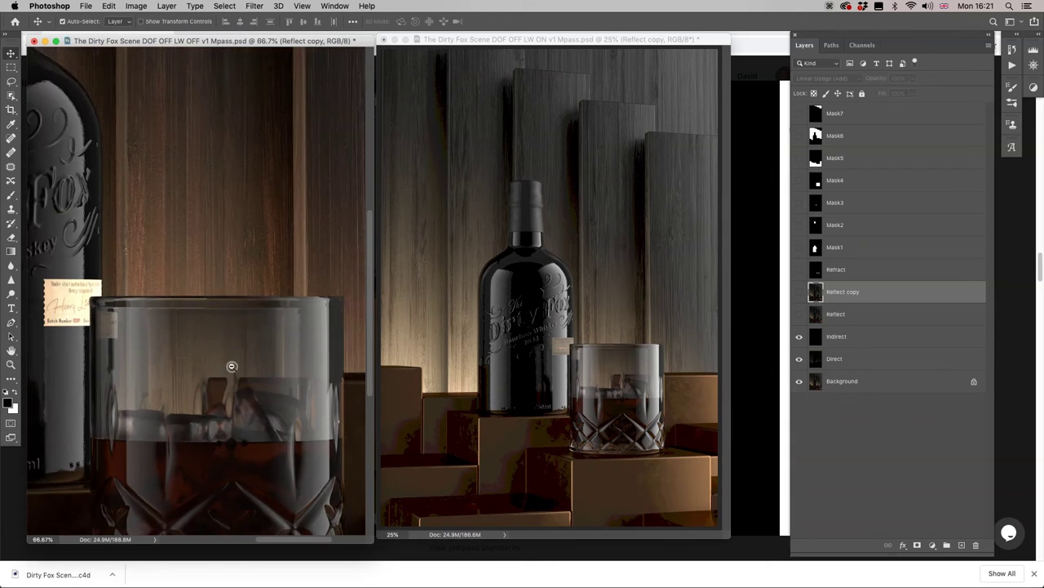
{"action": "scroll", "coordinate": [250, 373], "scroll_direction": "up", "scroll_amount": 1, "text": "alt"}
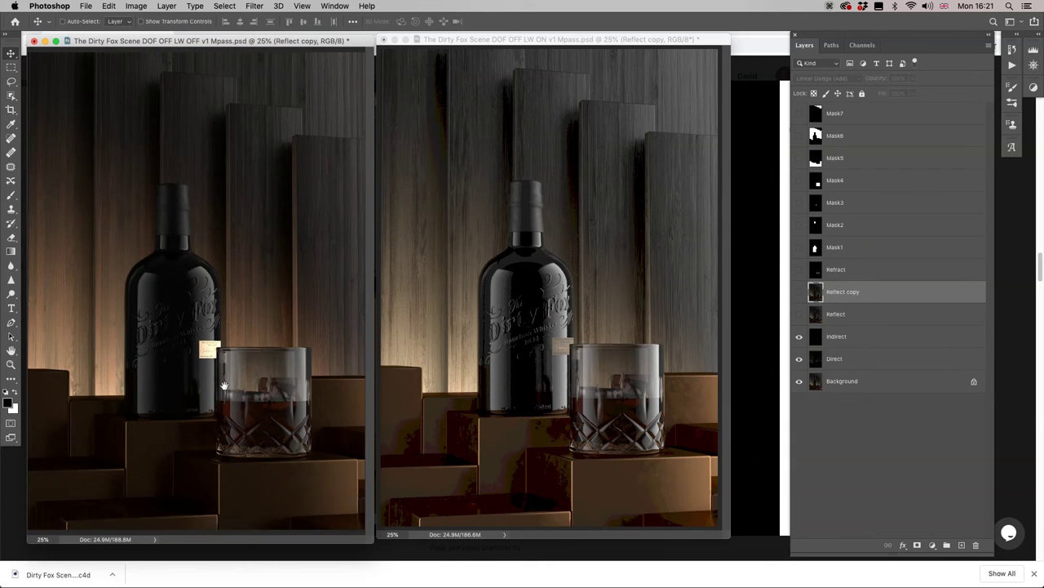
{"action": "left_click_drag", "start_coordinate": [800, 336], "coordinate": [799, 358]}
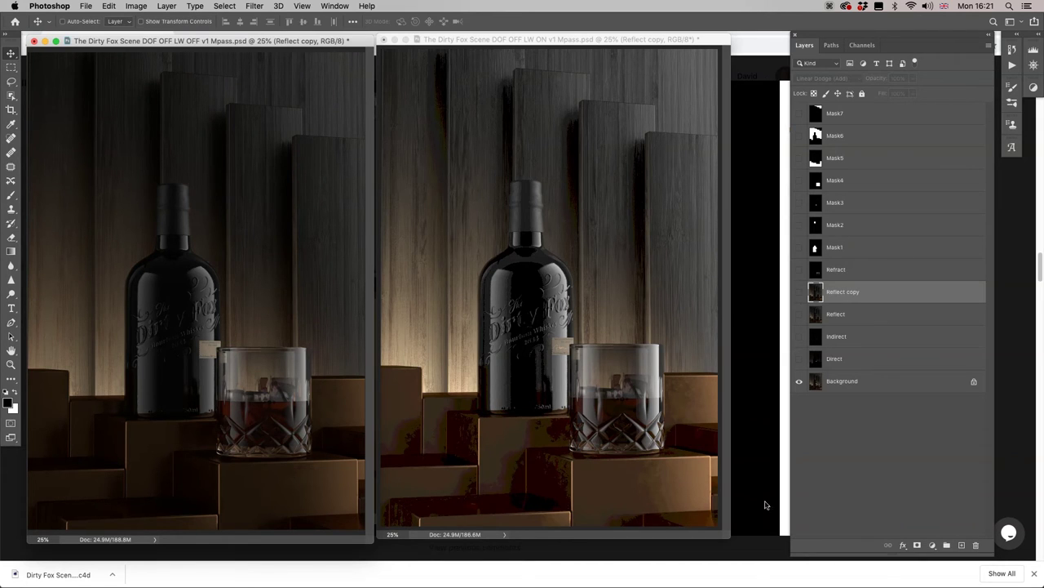
{"action": "left_click_drag", "start_coordinate": [732, 538], "coordinate": [730, 541]}
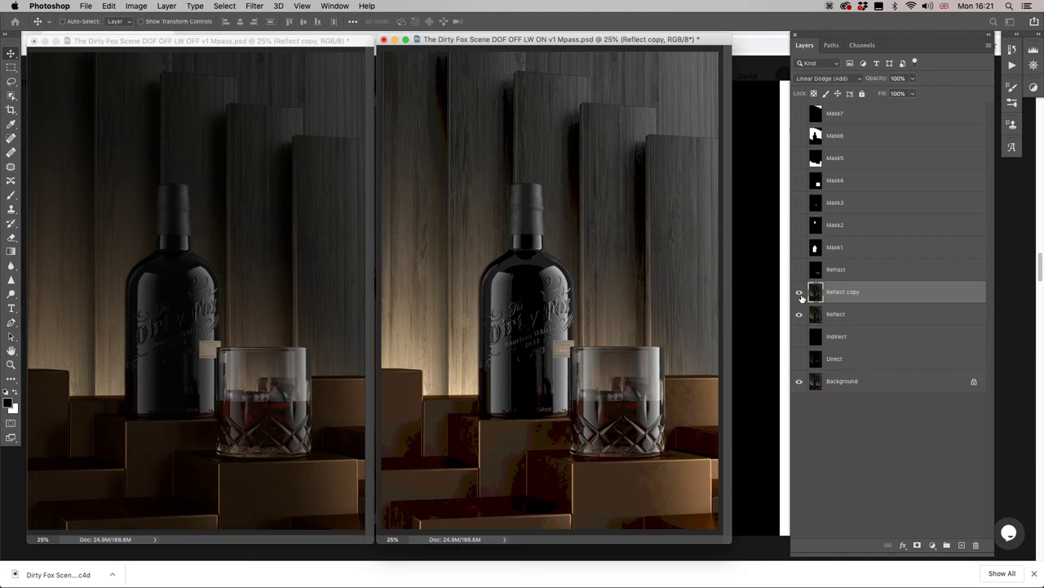
- Hide the Reflect copy and Reflect passes in the LW ON render
{"action": "left_click_drag", "start_coordinate": [799, 292], "coordinate": [800, 314]}
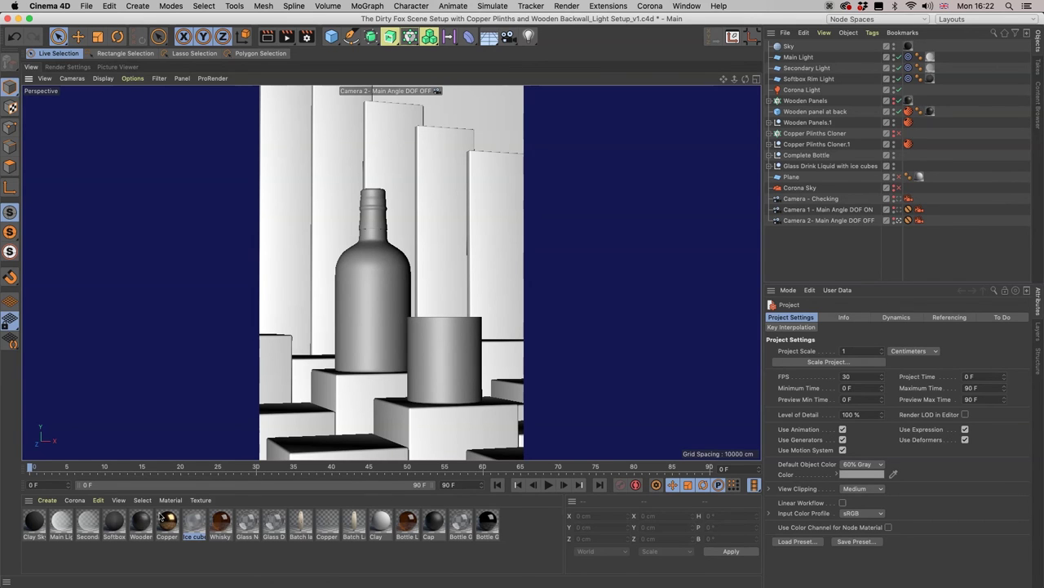
- Tick Linear Workflow in Cinema 4D's Project Settings, then return to Photoshop
{"action": "left_click", "coordinate": [843, 502]}
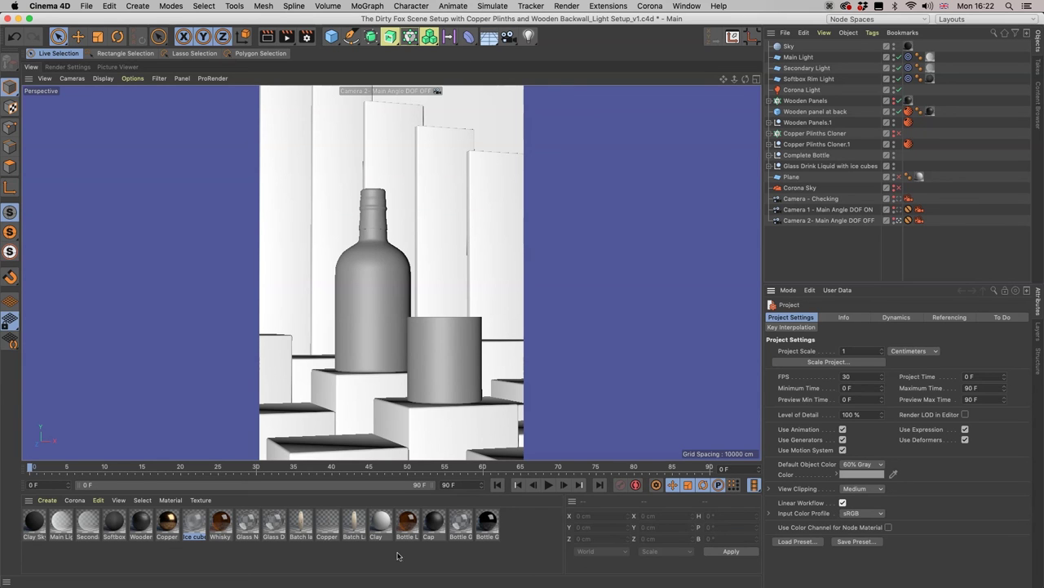
{"action": "key", "text": "super+Tab"}
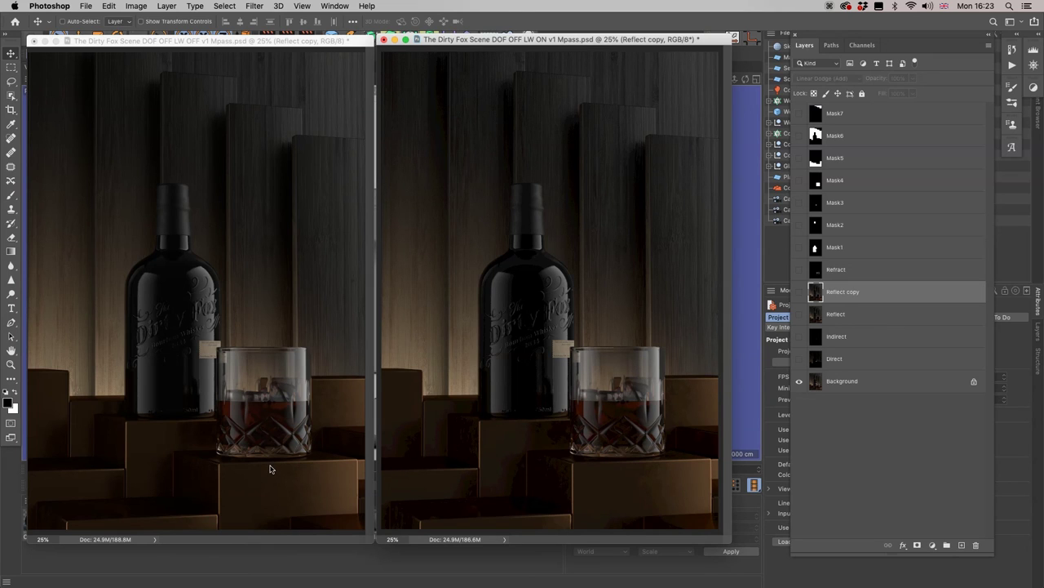
- Bring the Cinema 4D Dirty Fox scene in front of Photoshop
{"action": "left_click", "coordinate": [251, 563]}
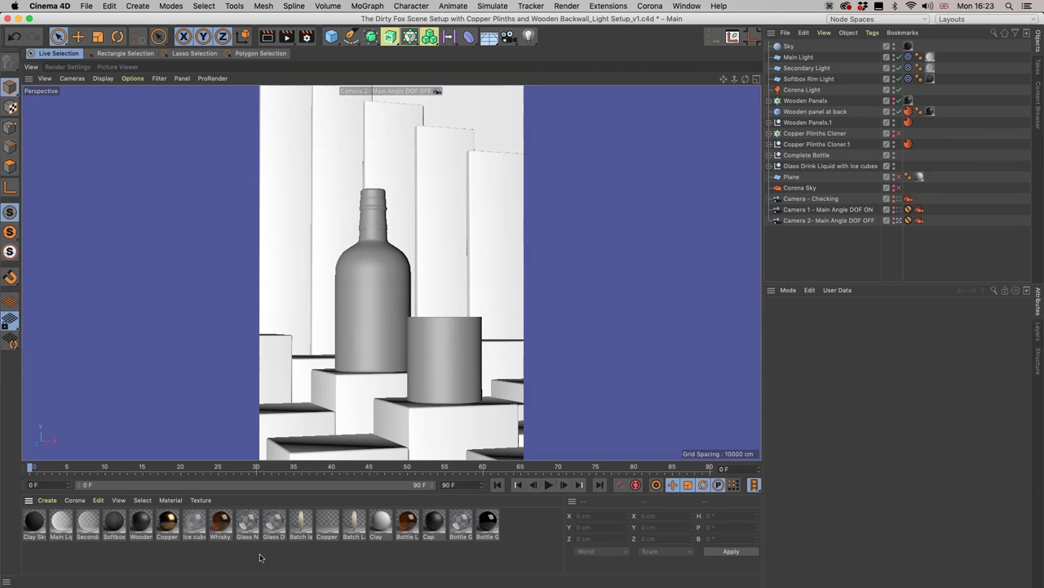
- Switch to Chrome and close the enlarged forum render to return to the CGI Whisky feed
{"action": "key", "text": "super+Tab"}
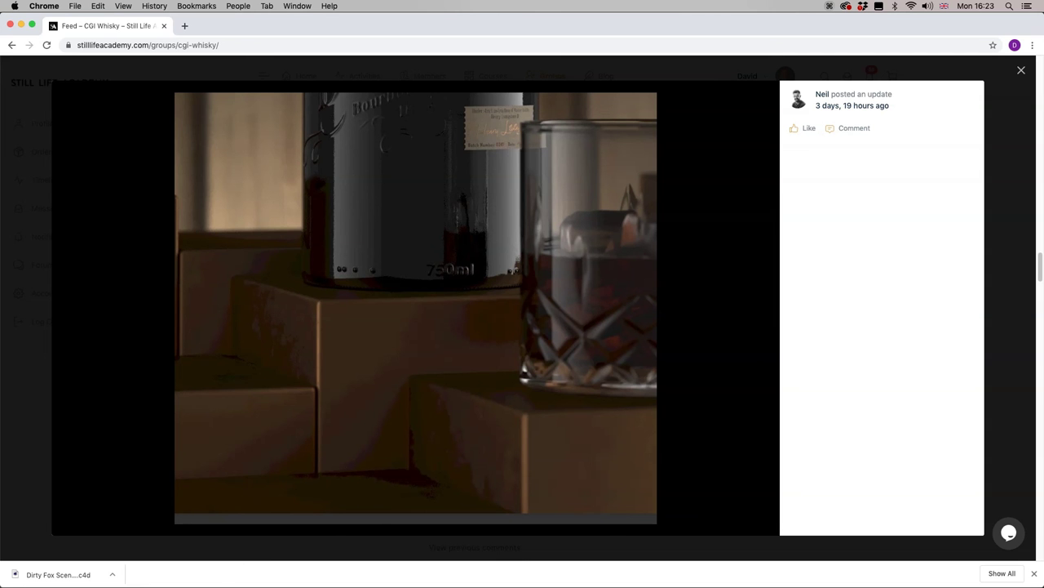
{"action": "left_click", "coordinate": [1020, 71]}
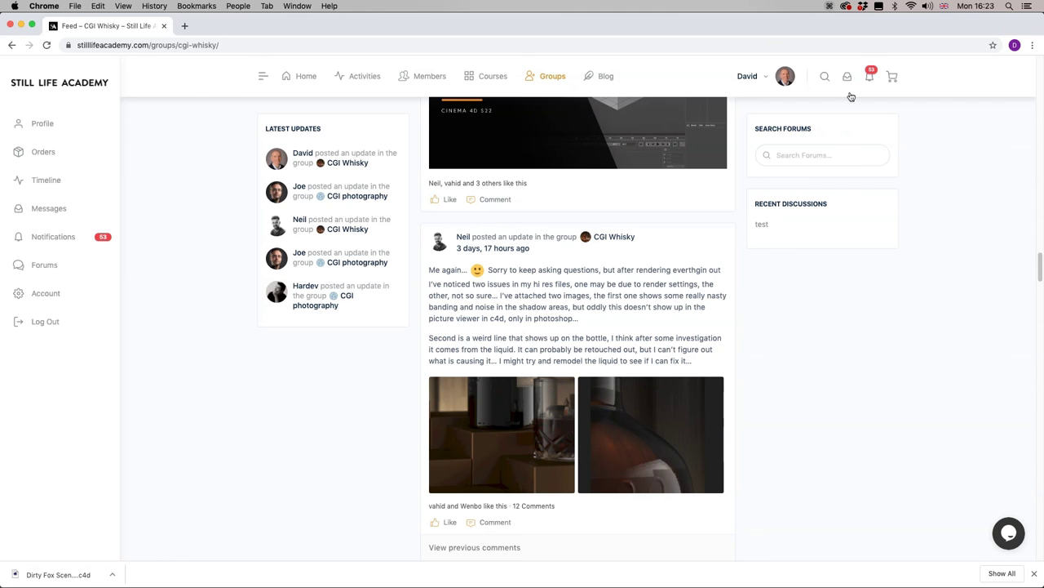